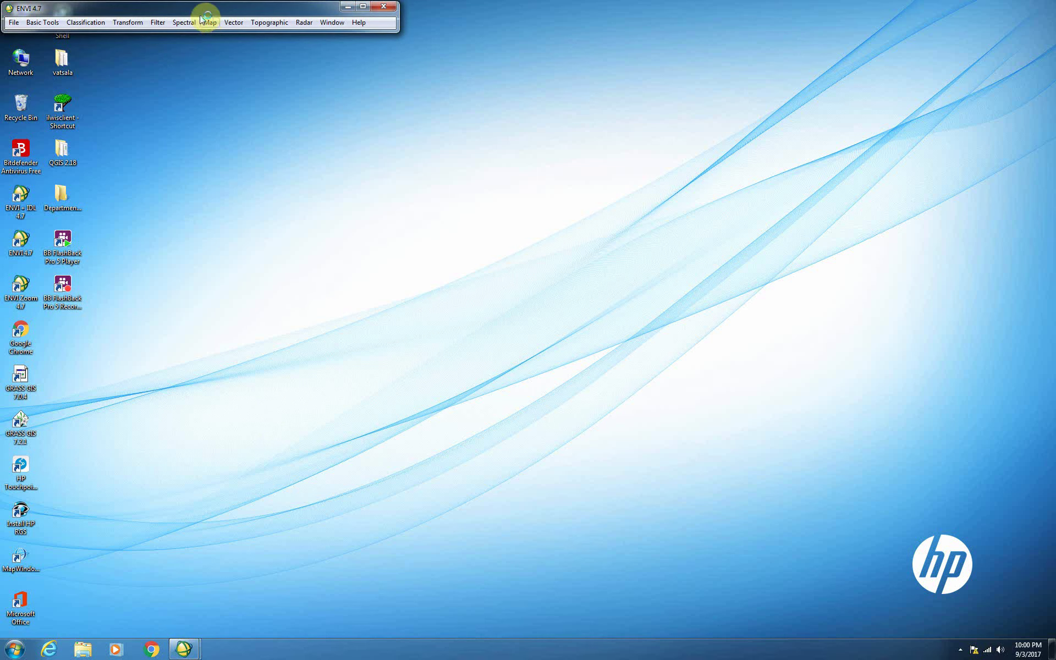
Move the ENVI window aside and open the PG_Practical folder on drive F in the file explorer.
{"action": "left_click_drag", "start_coordinate": [203, 19], "coordinate": [520, 24]}
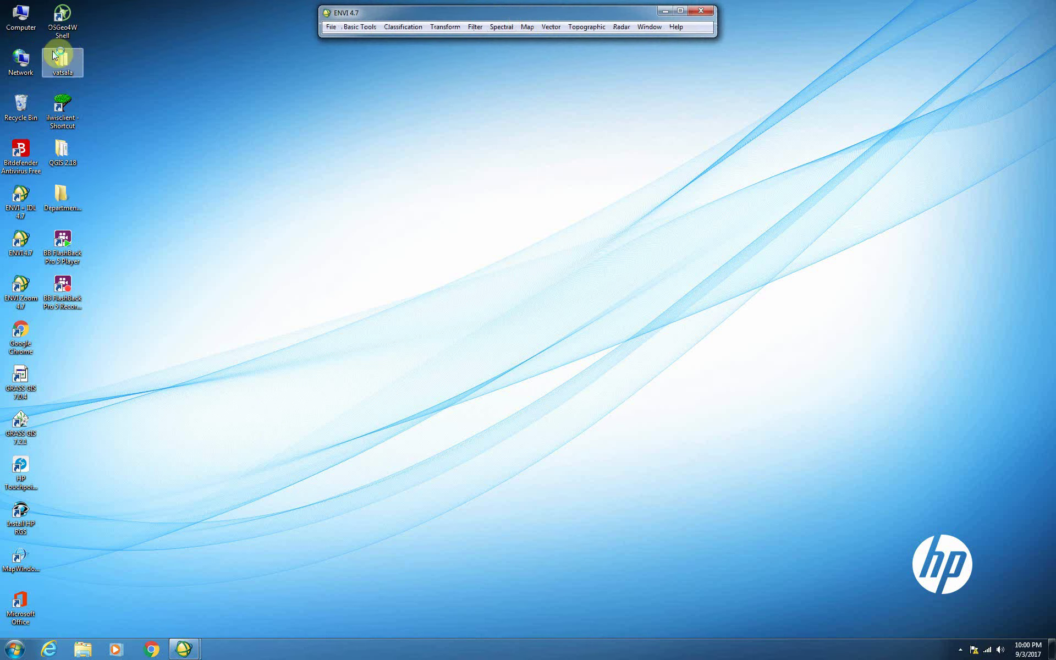
{"action": "double_click", "coordinate": [22, 15]}
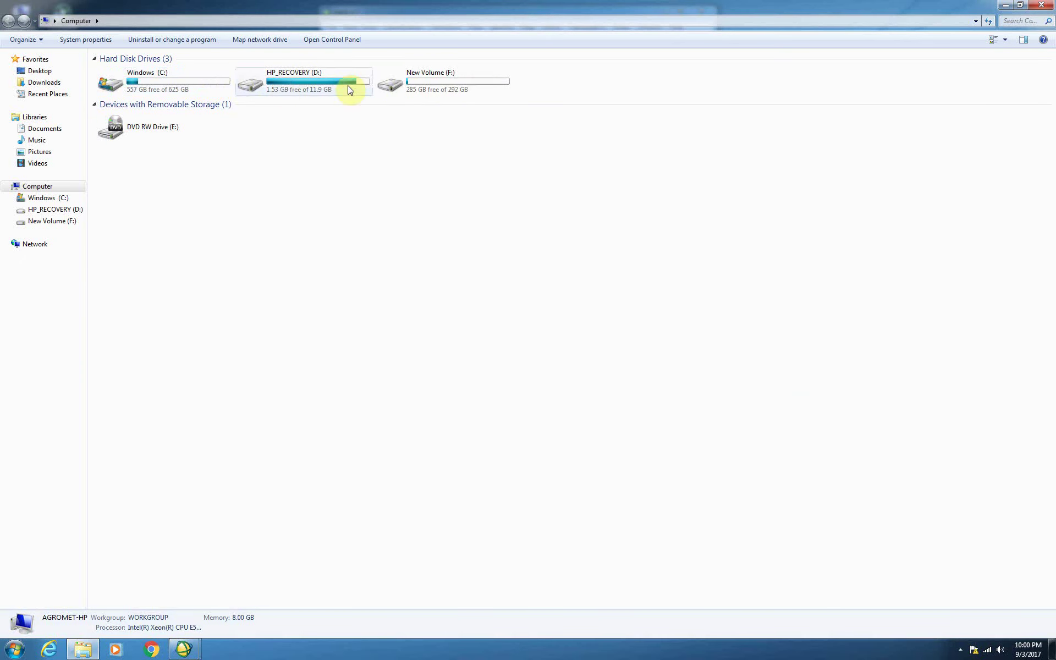
{"action": "double_click", "coordinate": [439, 85]}
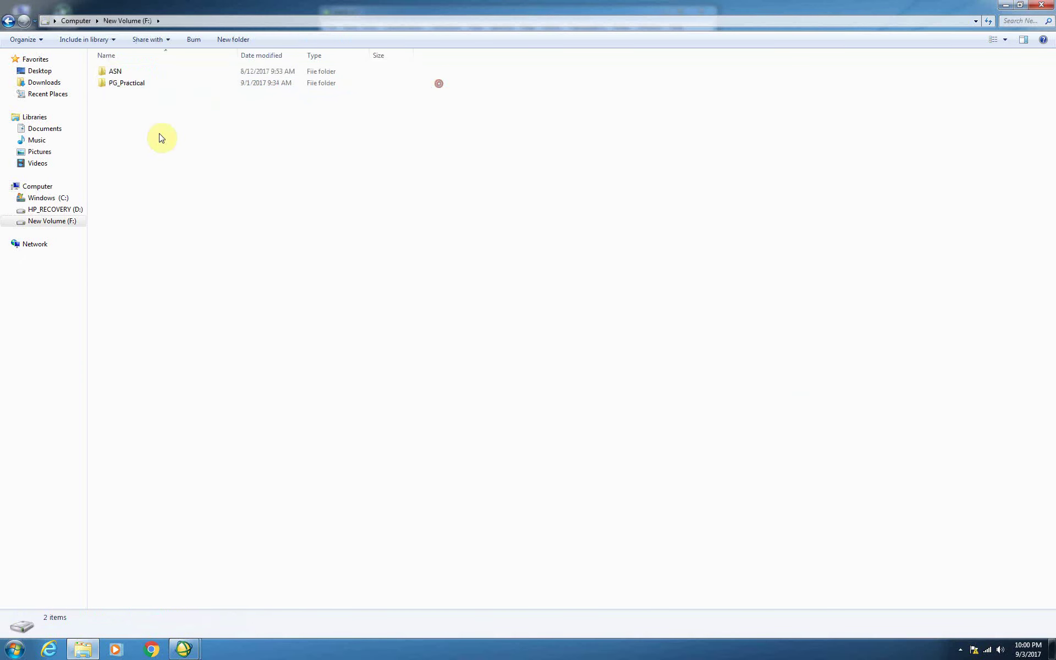
{"action": "double_click", "coordinate": [113, 86]}
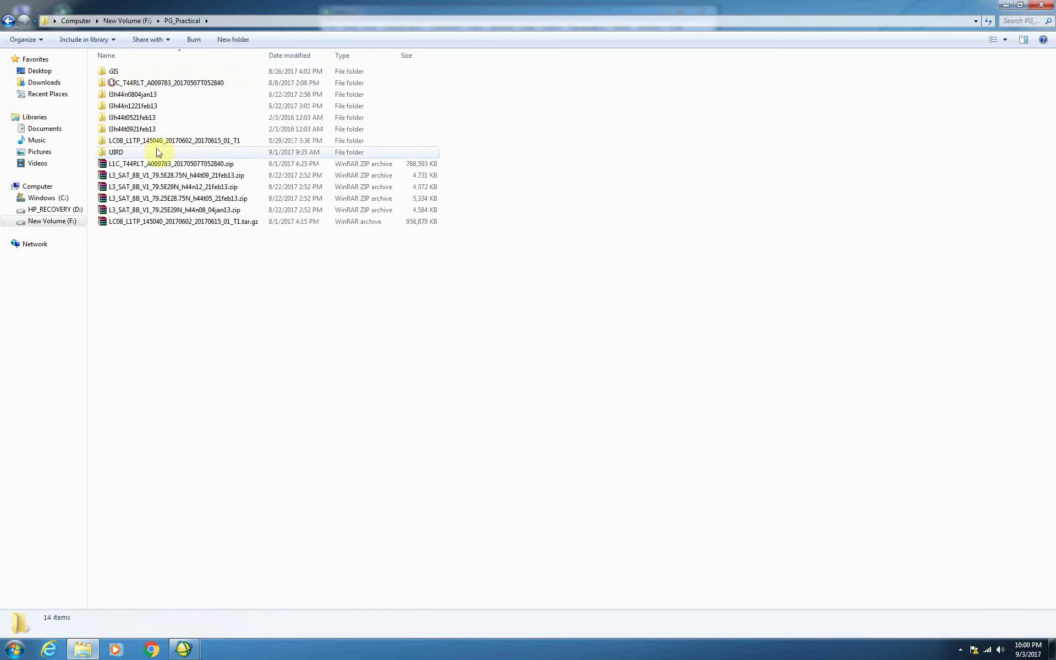
{"action": "left_click", "coordinate": [153, 223]}
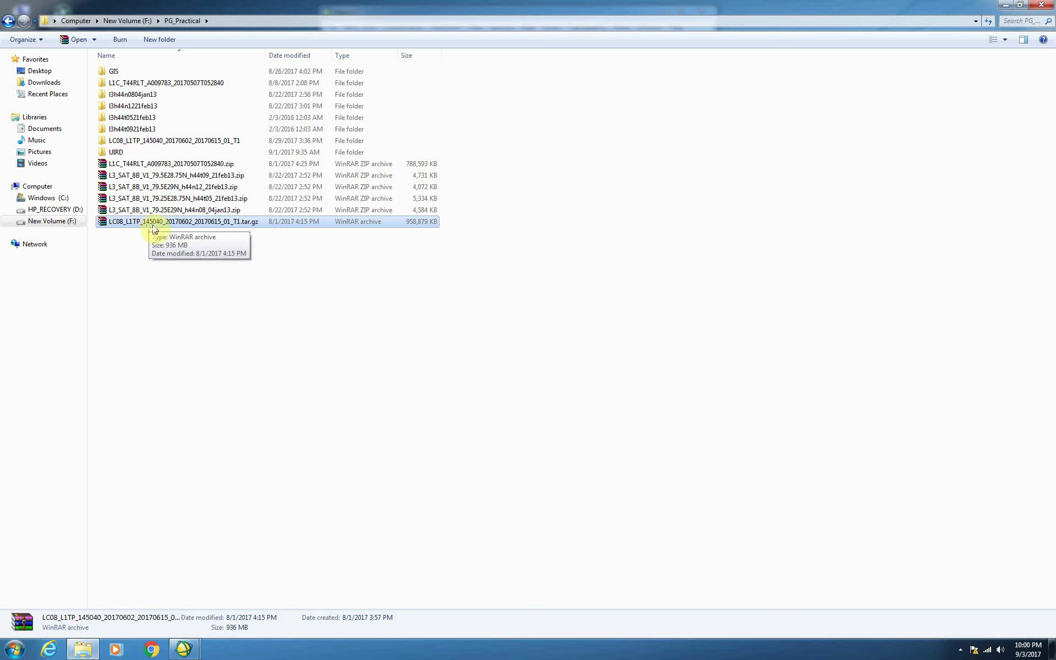
{"action": "double_click", "coordinate": [152, 223]}
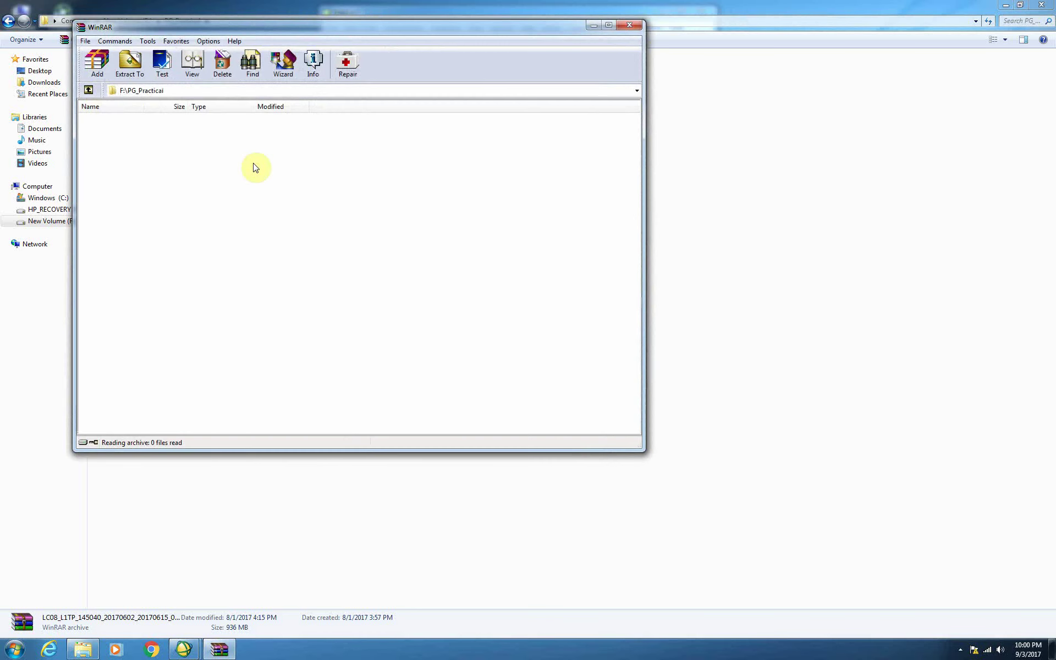
{"action": "left_click", "coordinate": [630, 25]}
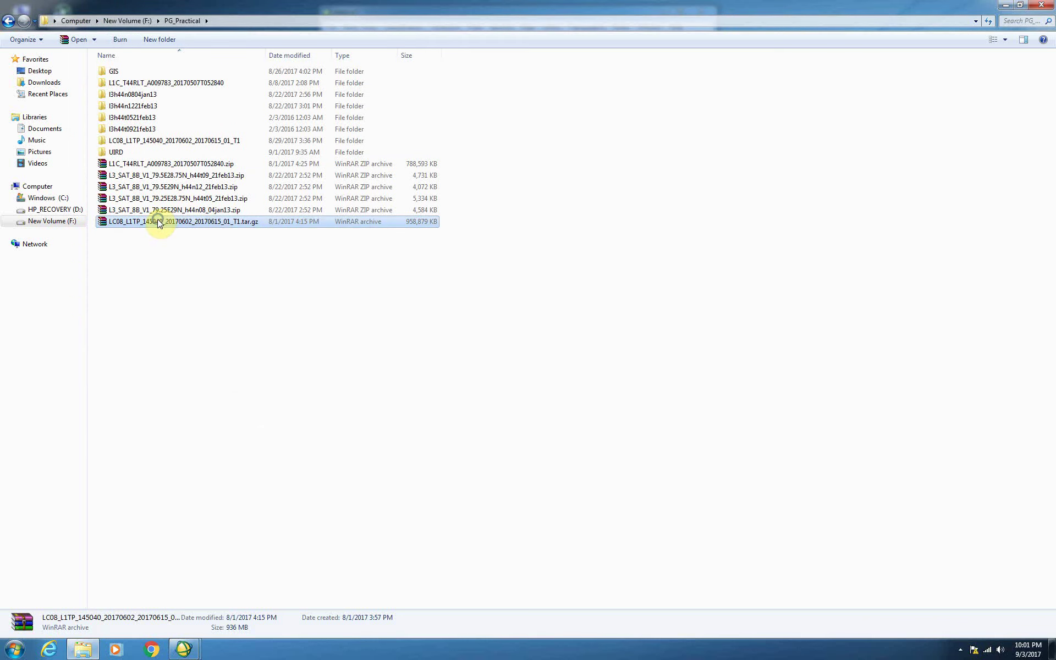
Extract the LC08_L1TP_145040_20170602_20170615_01_T1.tar.gz archive to F:\PG_Practical\LANDSAT8_Practical.
{"action": "right_click", "coordinate": [159, 222]}
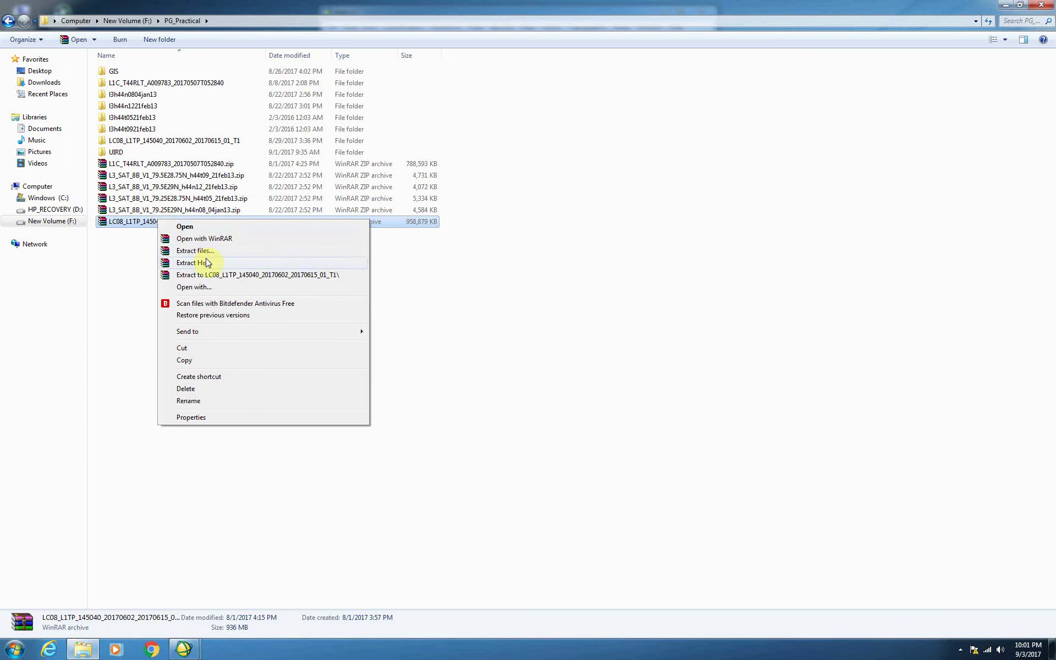
{"action": "left_click", "coordinate": [196, 251]}
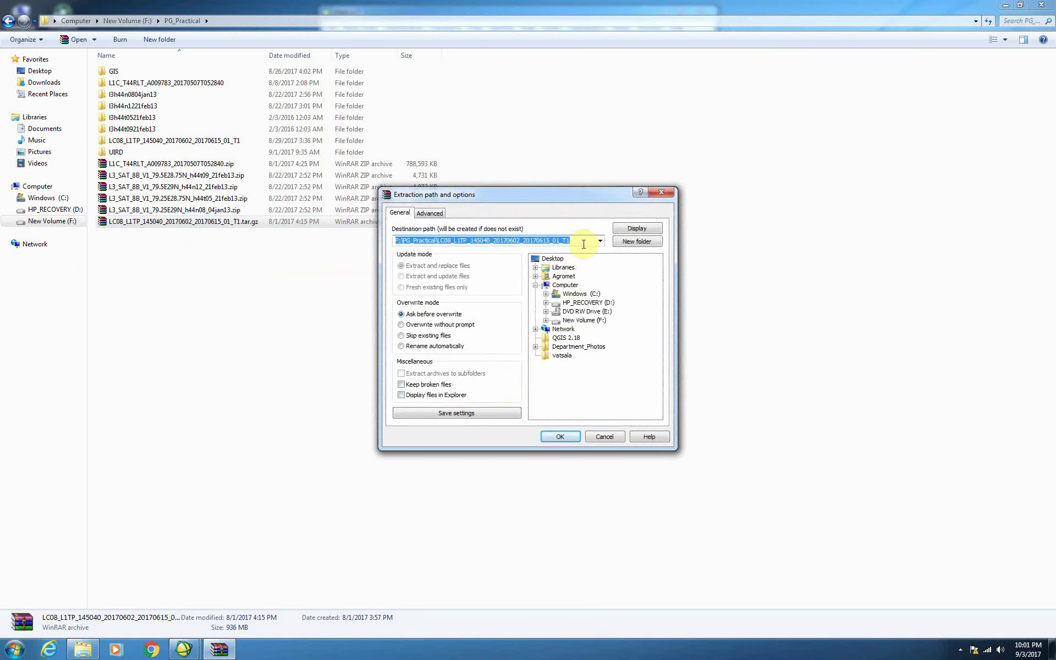
{"action": "left_click", "coordinate": [580, 240]}
{"action": "left_click_drag", "start_coordinate": [581, 240], "coordinate": [447, 257]}
{"action": "type", "text": "L"}
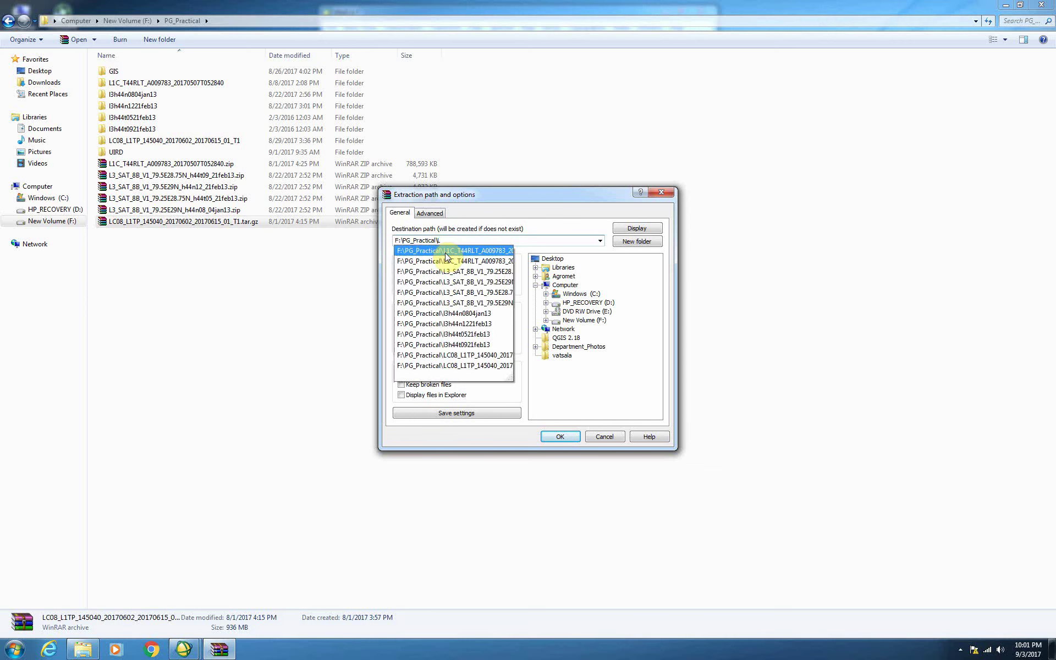
{"action": "type", "text": "ANDSAT8"}
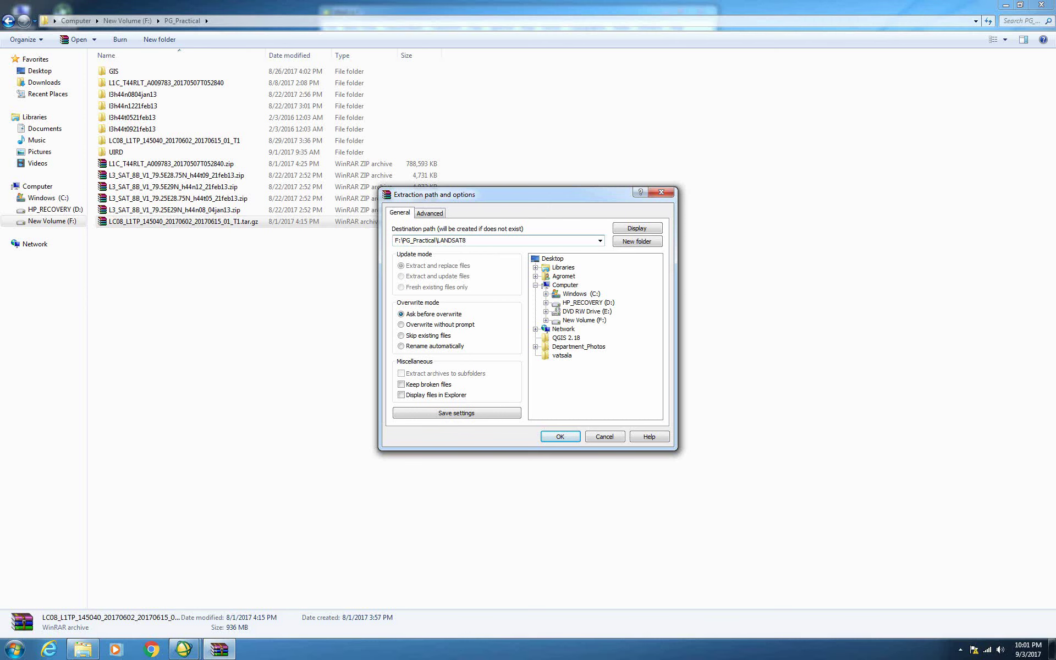
{"action": "type", "text": "_Practical"}
{"action": "left_click", "coordinate": [567, 437]}
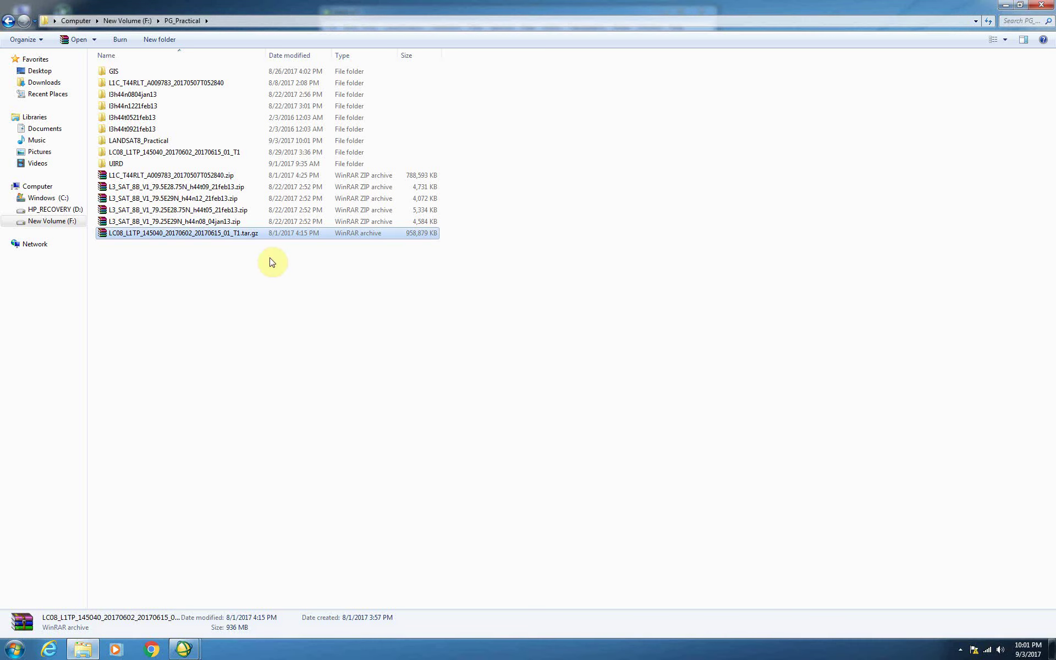
Open the LANDSAT8_Practical folder and list its files in Details view with the name column wide enough for full file names.
{"action": "double_click", "coordinate": [147, 144]}
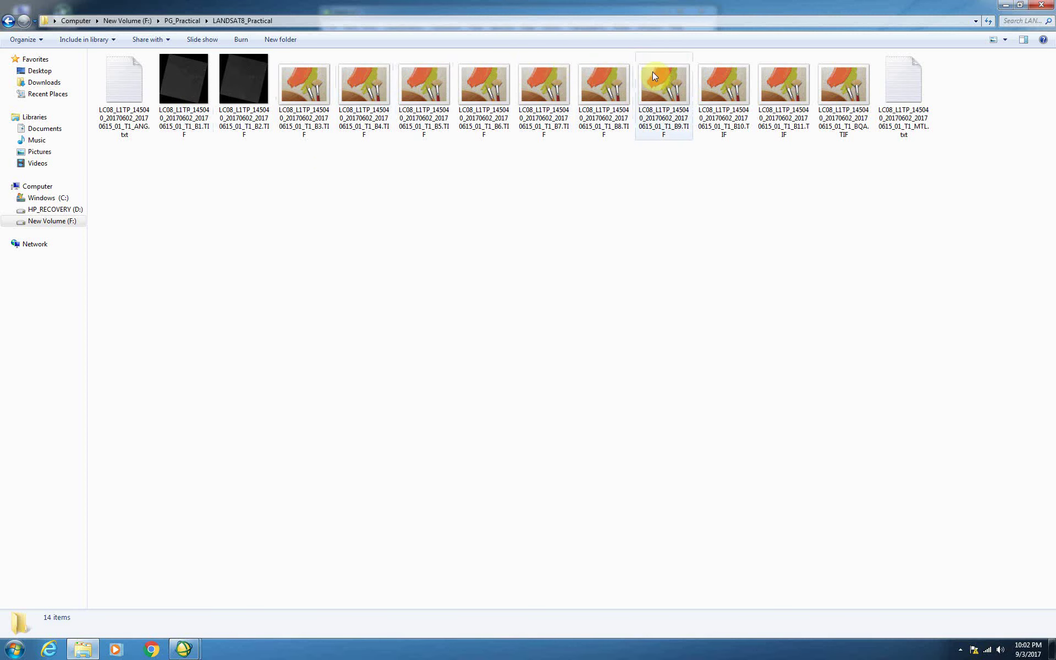
{"action": "right_click", "coordinate": [410, 186]}
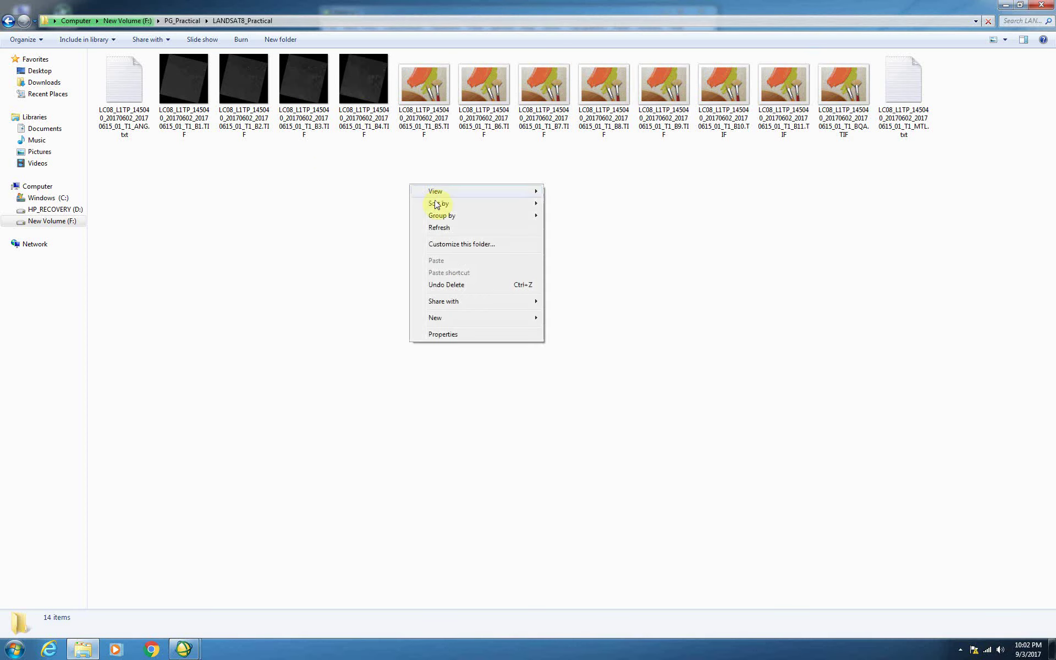
{"action": "mouse_move", "coordinate": [457, 207]}
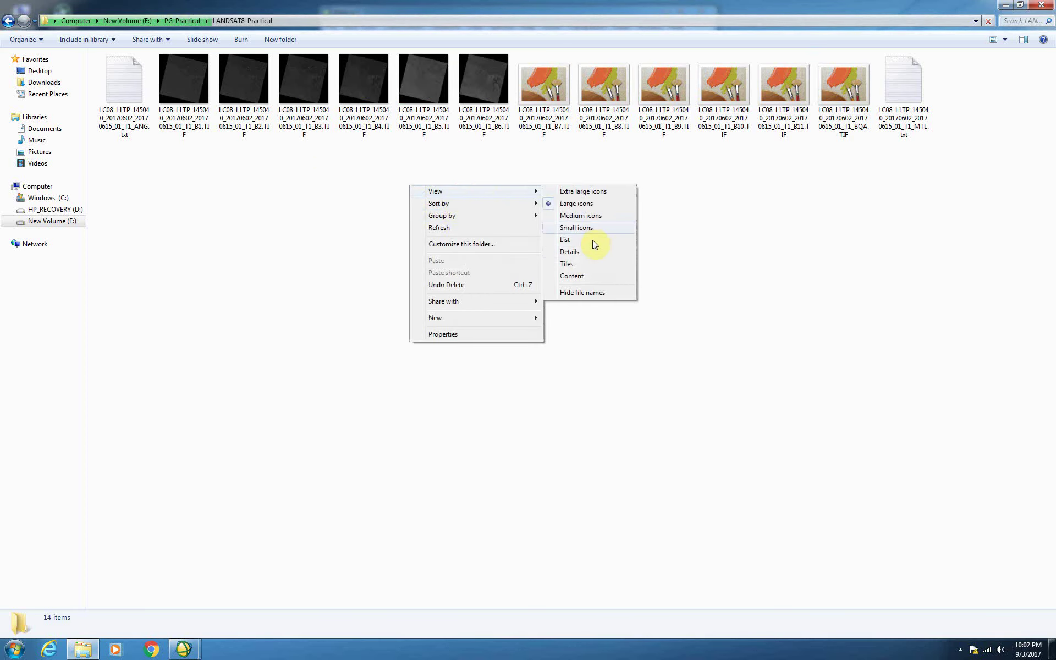
{"action": "left_click", "coordinate": [578, 253]}
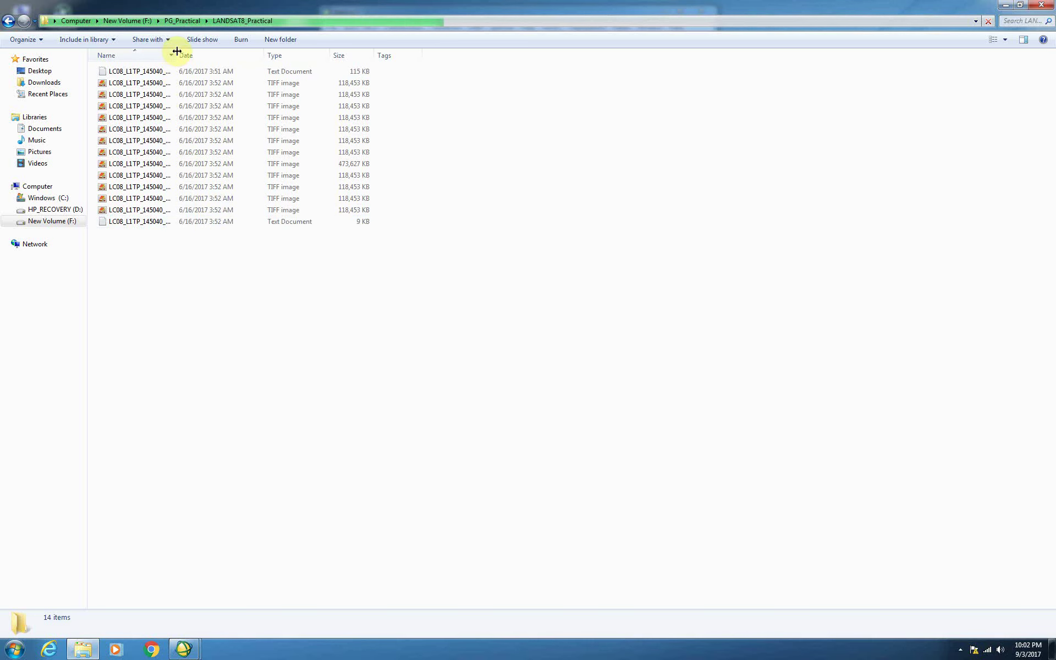
{"action": "left_click_drag", "start_coordinate": [176, 55], "coordinate": [327, 65]}
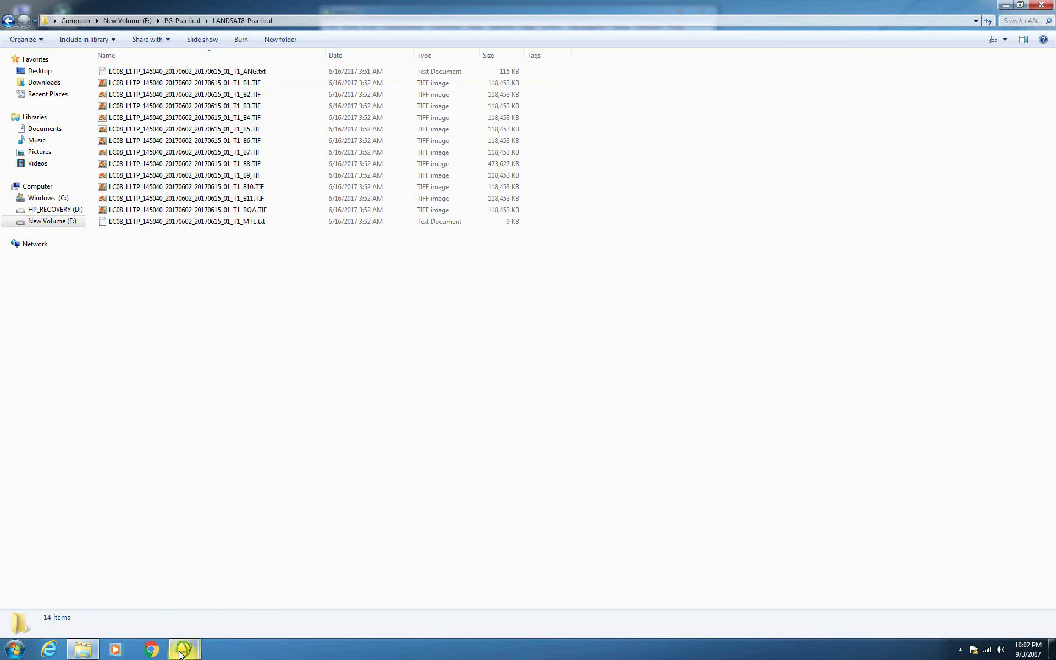
Switch to ENVI, start opening image files, and browse to F:\PG_Practical\LANDSAT8_Practical.
{"action": "mouse_move", "coordinate": [183, 649]}
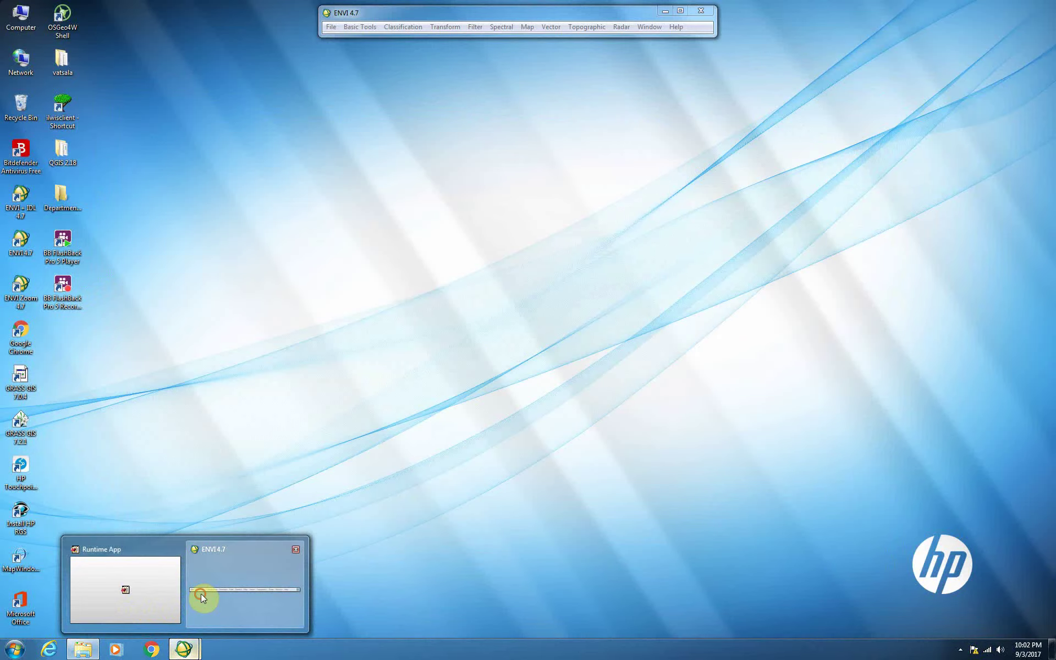
{"action": "left_click", "coordinate": [203, 593]}
{"action": "left_click", "coordinate": [330, 27]}
{"action": "left_click", "coordinate": [352, 40]}
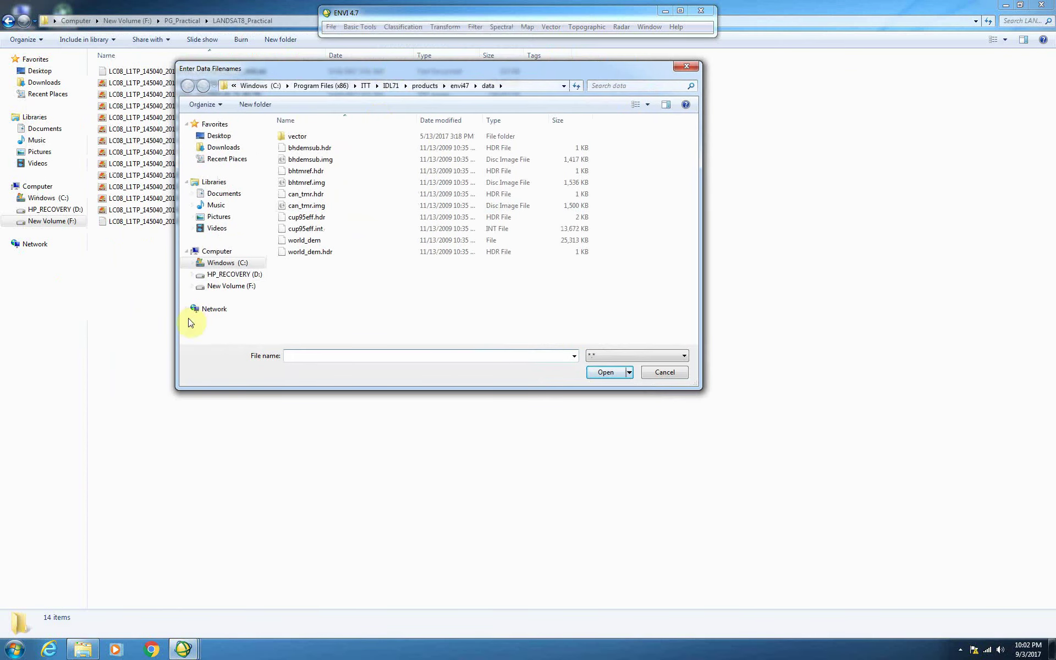
{"action": "left_click", "coordinate": [233, 286]}
{"action": "double_click", "coordinate": [296, 149]}
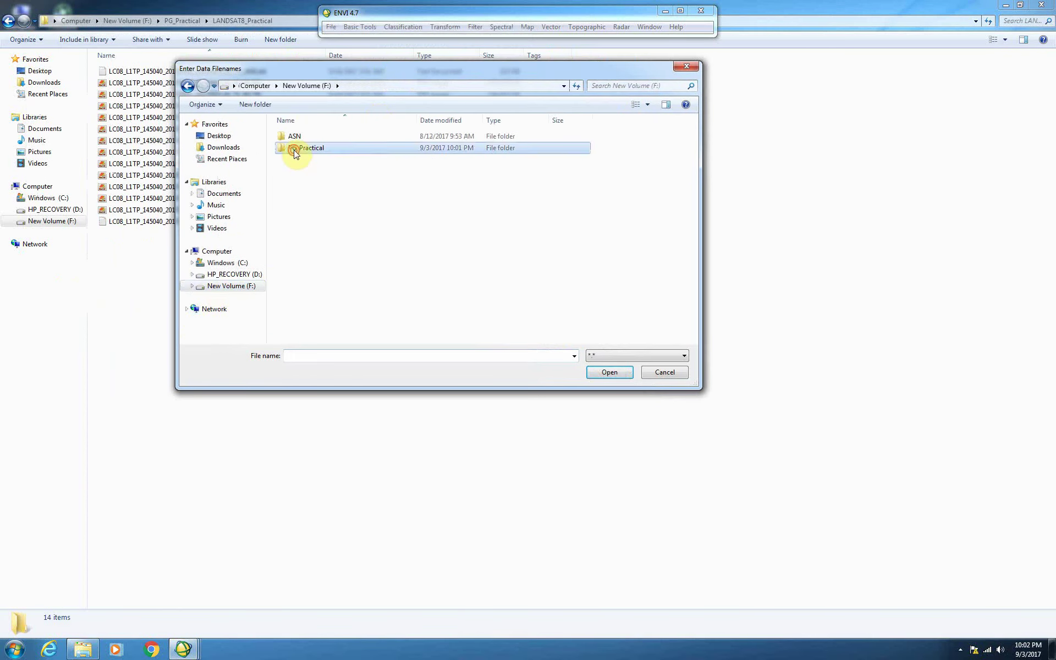
{"action": "double_click", "coordinate": [318, 205]}
Open the Landsat 8 band images B1.TIF through B11.TIF together, leaving out the text files and the BQA image.
{"action": "left_click", "coordinate": [364, 145]}
{"action": "left_click", "coordinate": [542, 160], "text": "shift"}
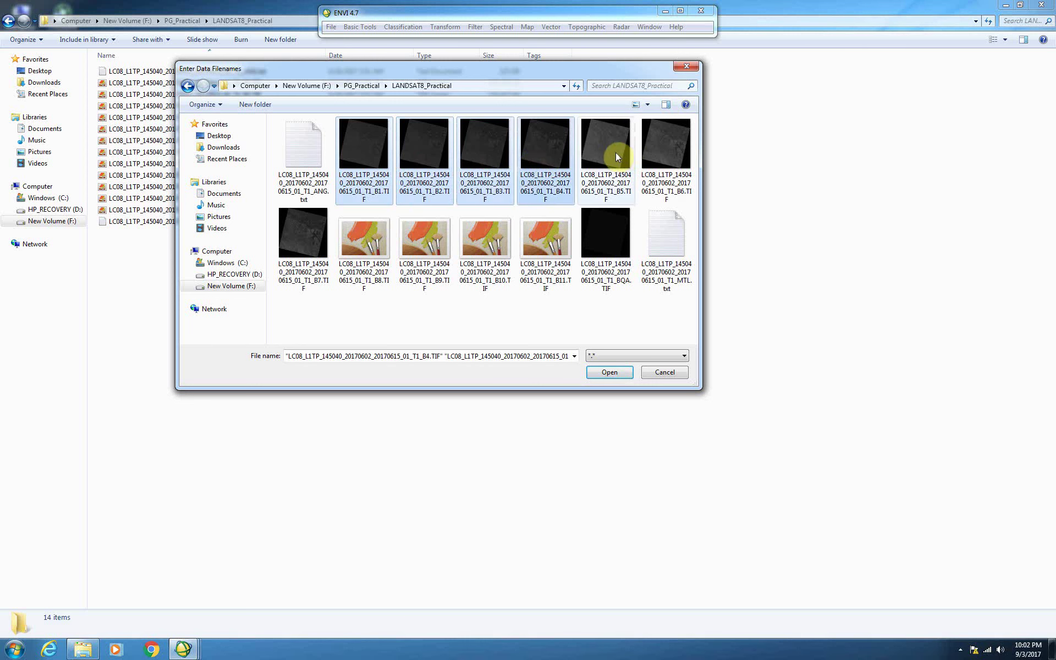
{"action": "left_click", "coordinate": [666, 157], "text": "shift"}
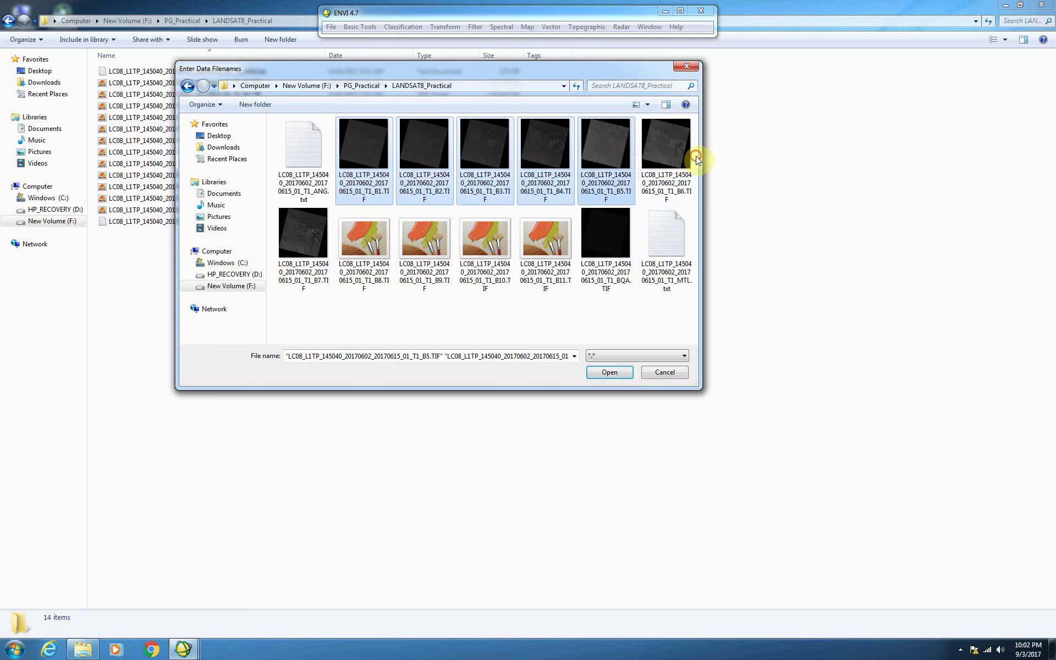
{"action": "left_click", "coordinate": [302, 250], "text": "shift"}
{"action": "left_click", "coordinate": [364, 258], "text": "shift"}
{"action": "left_click", "coordinate": [438, 253], "text": "shift"}
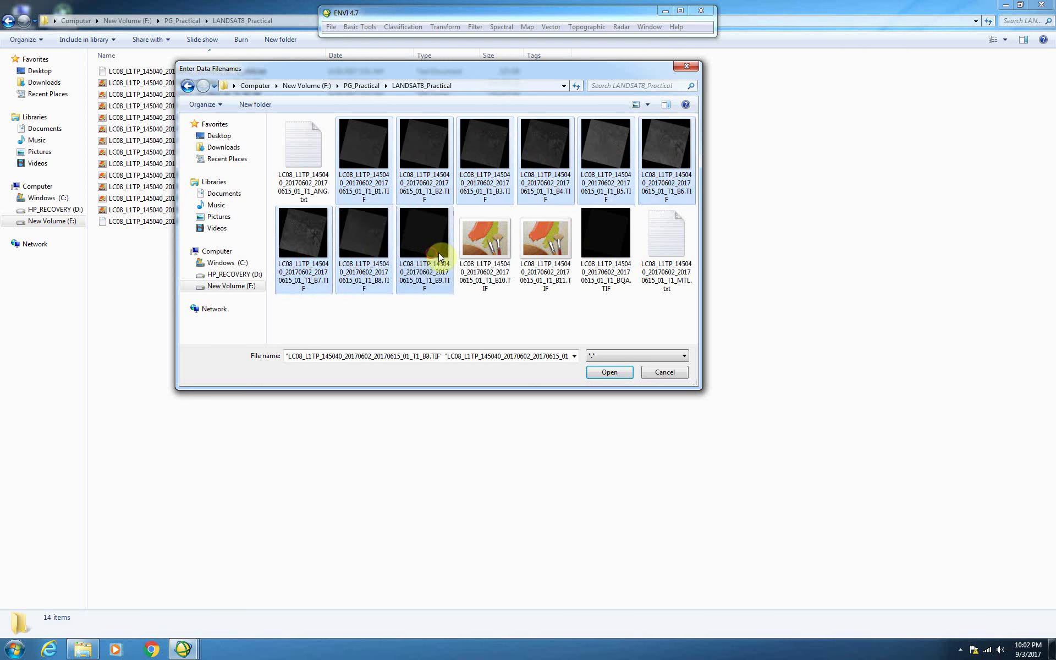
{"action": "left_click", "coordinate": [484, 249], "text": "shift"}
{"action": "left_click", "coordinate": [530, 247], "text": "shift"}
{"action": "left_click", "coordinate": [610, 372]}
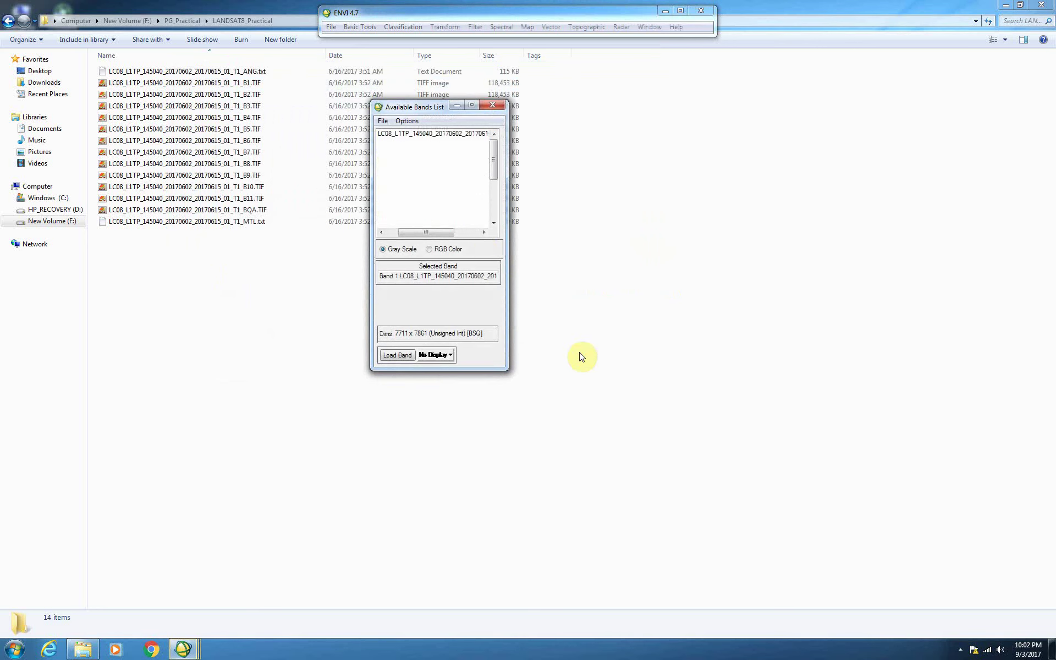
Enlarge the Available Bands List, load the B1.TIF band in gray scale, and move the display to the middle of the scene.
{"action": "left_click_drag", "start_coordinate": [505, 367], "coordinate": [856, 476]}
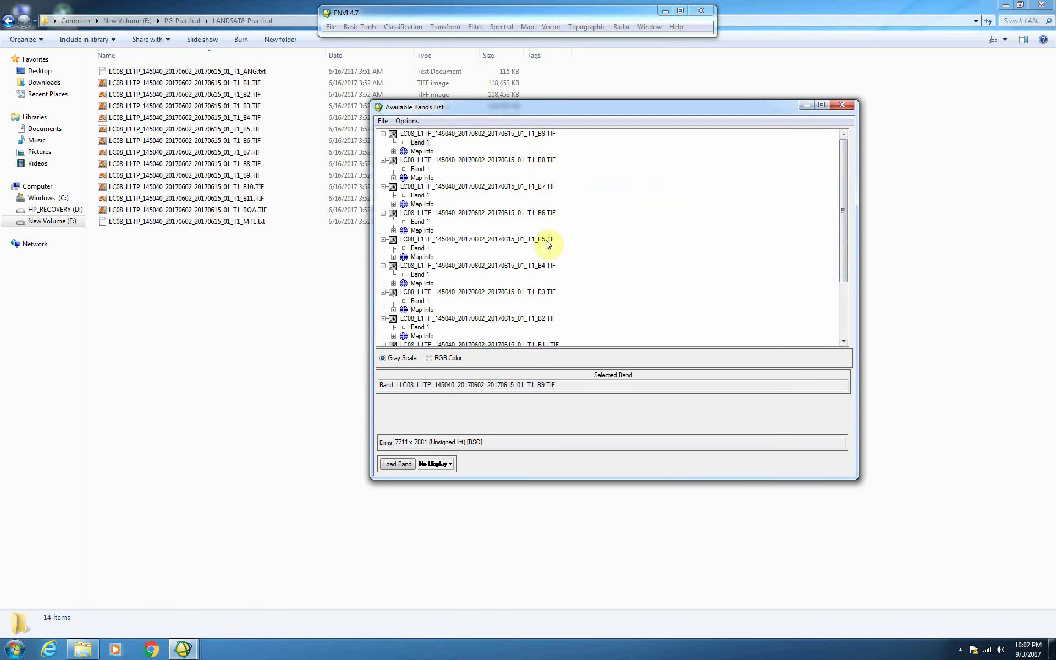
{"action": "left_click_drag", "start_coordinate": [843, 274], "coordinate": [837, 311]}
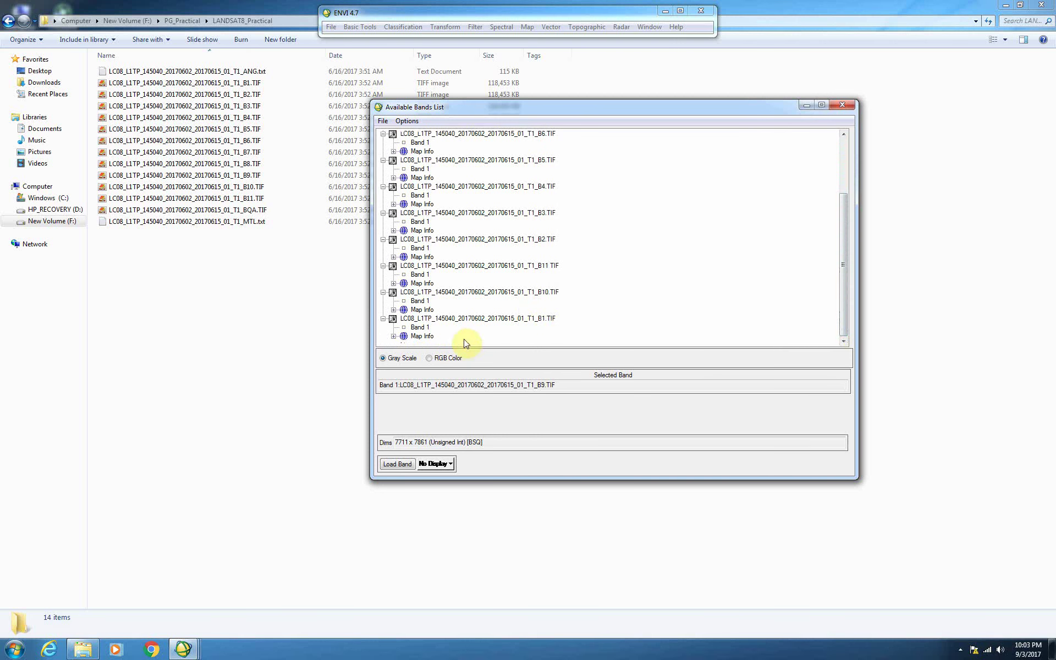
{"action": "left_click", "coordinate": [420, 329]}
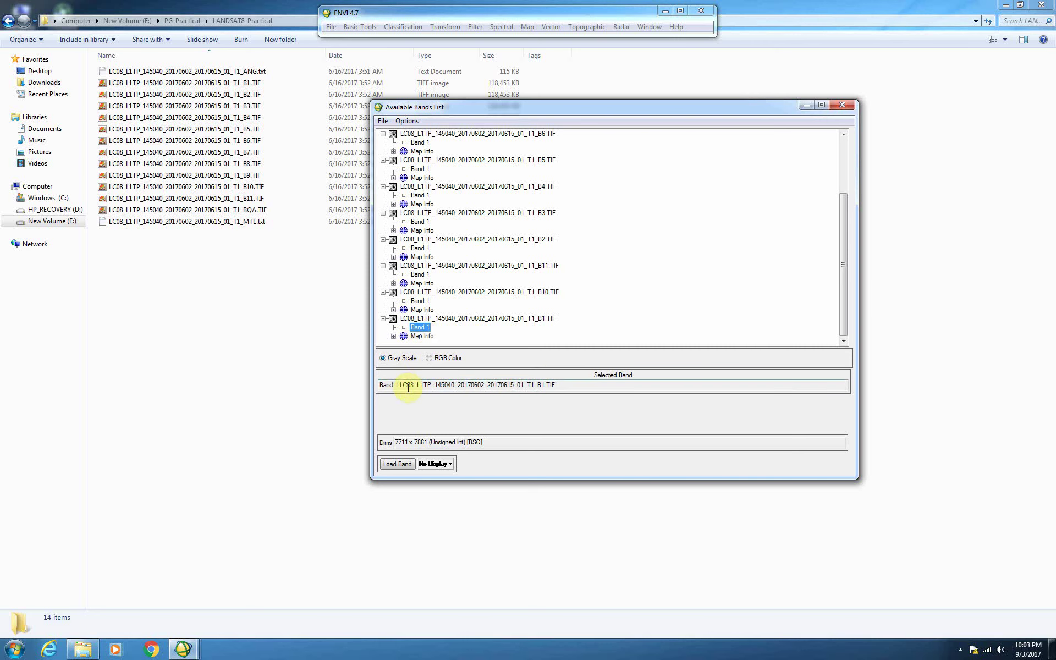
{"action": "left_click", "coordinate": [397, 464]}
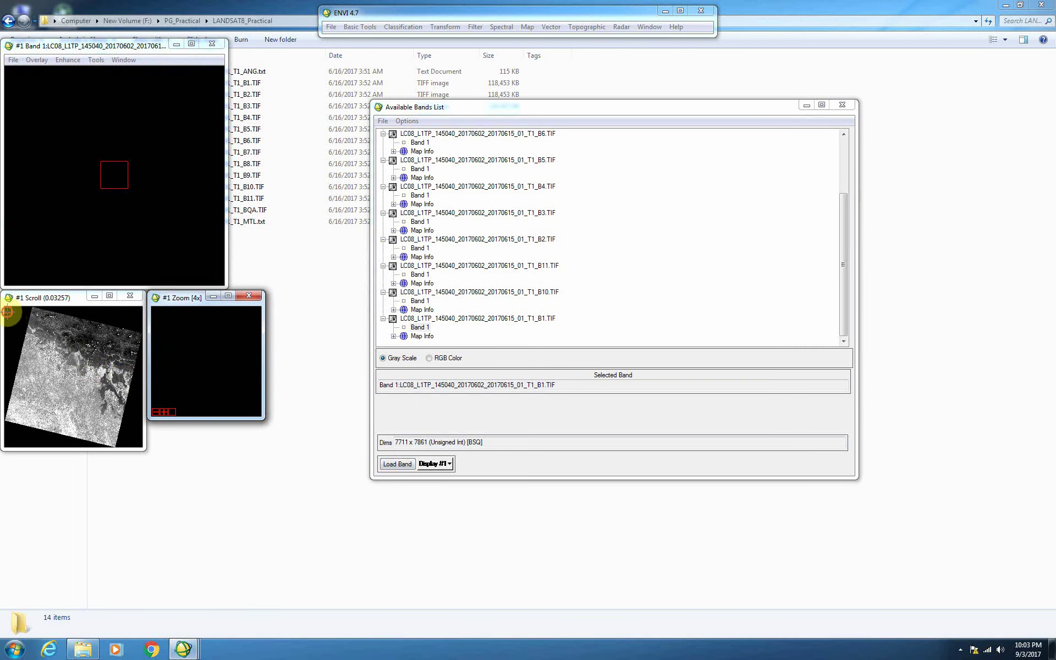
{"action": "left_click_drag", "start_coordinate": [10, 311], "coordinate": [77, 363]}
Show the Cursor Location/Value readout for the B1 image and place its window over the image display.
{"action": "right_click", "coordinate": [117, 240]}
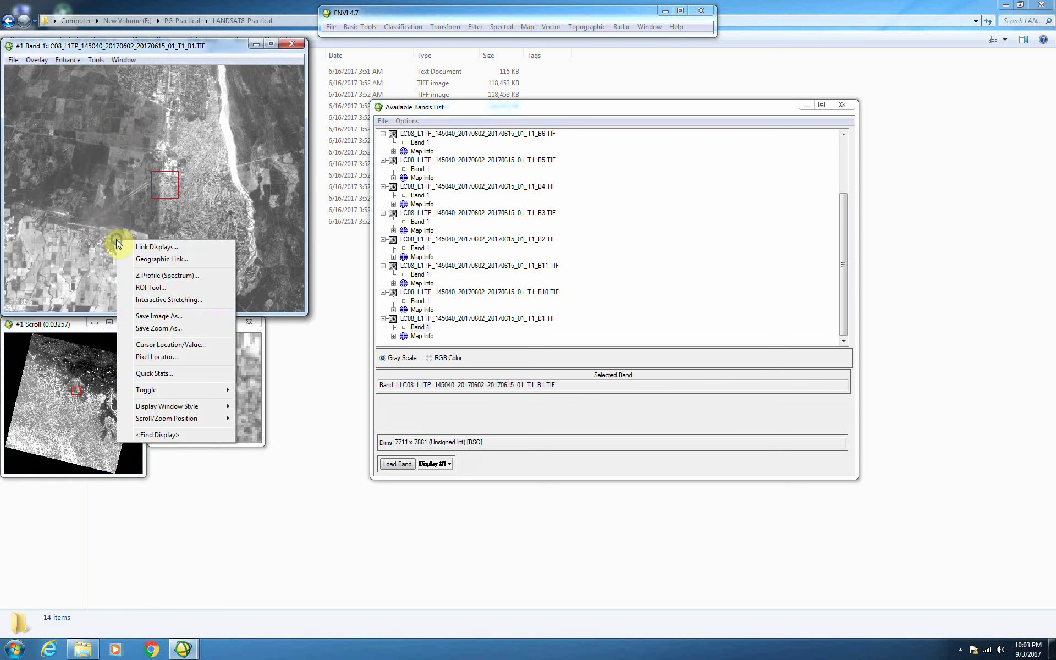
{"action": "left_click", "coordinate": [169, 343]}
{"action": "left_click_drag", "start_coordinate": [394, 232], "coordinate": [95, 119]}
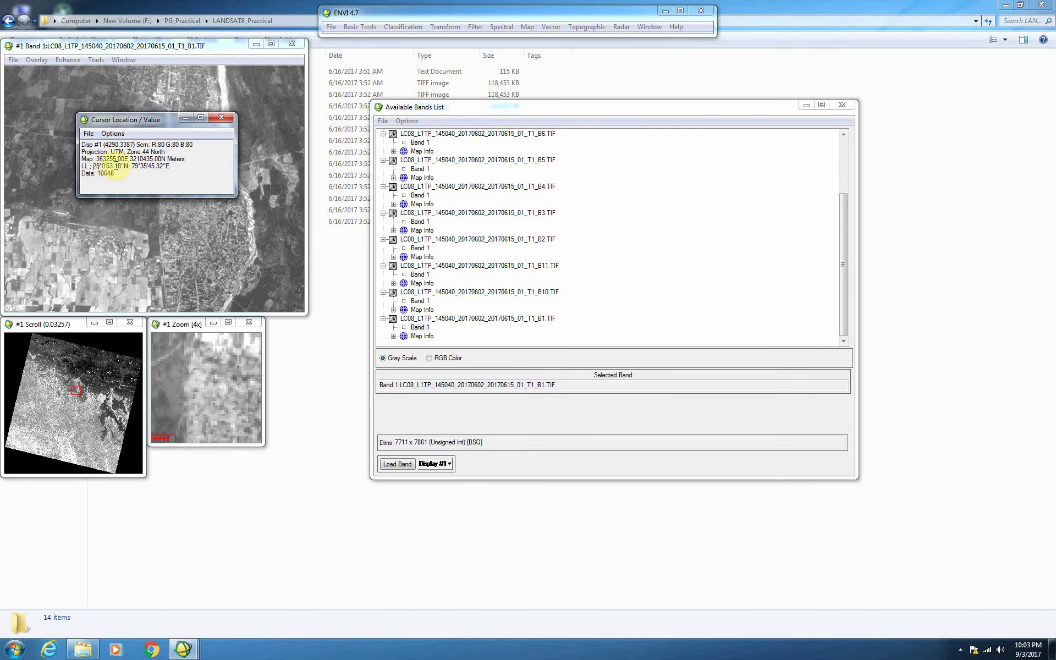
Examine the built-up area in the lower part of the B1 image in an enlarged Zoom window.
{"action": "left_click", "coordinate": [111, 251]}
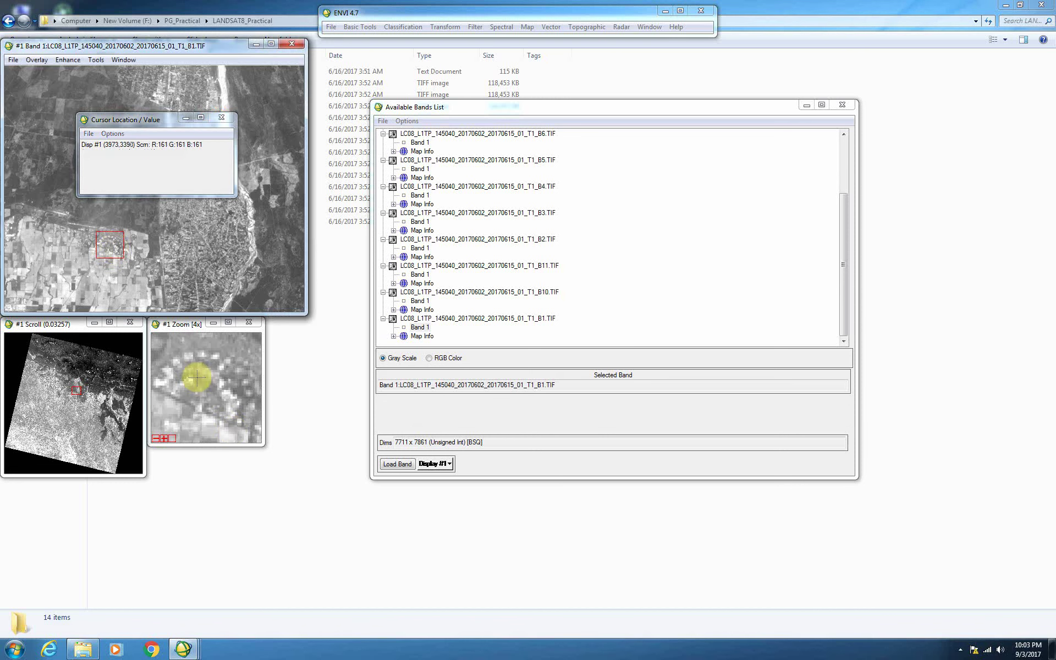
{"action": "left_click_drag", "start_coordinate": [260, 446], "coordinate": [388, 553]}
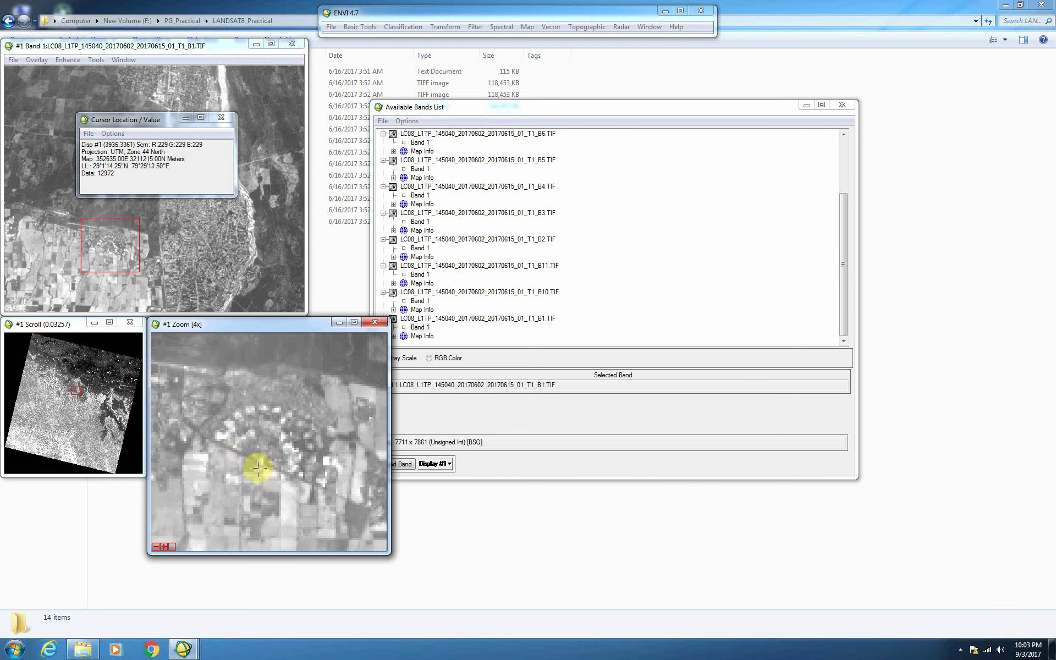
{"action": "left_click_drag", "start_coordinate": [279, 327], "coordinate": [260, 363]}
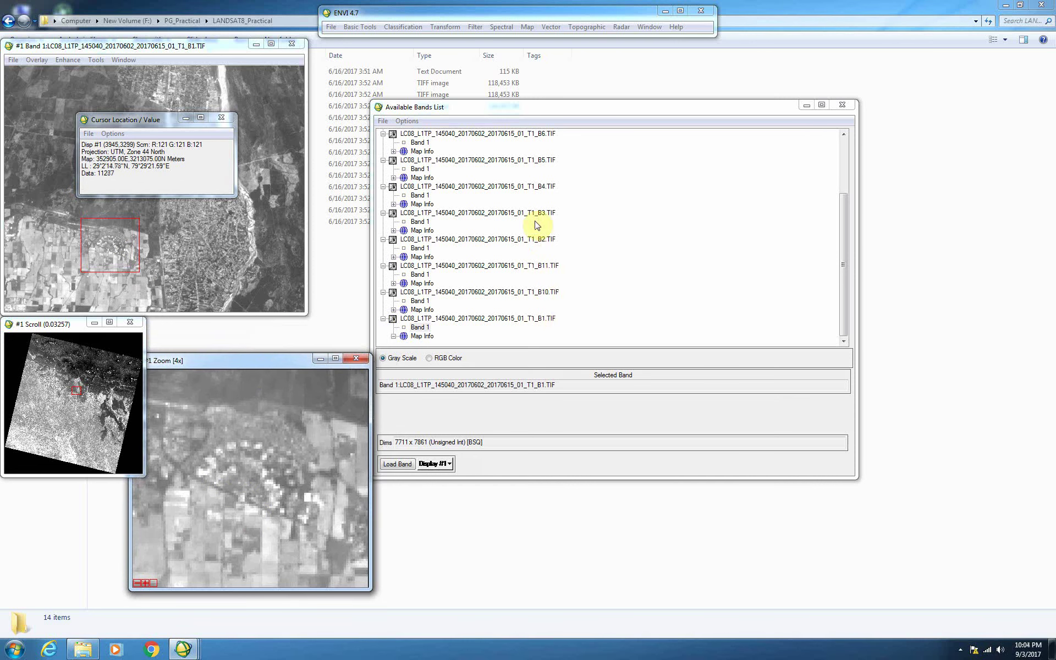
Load the B8.TIF band in gray scale into Display #1, with the Available Bands List moved clear of the image windows.
{"action": "left_click_drag", "start_coordinate": [440, 107], "coordinate": [577, 94]}
{"action": "scroll", "coordinate": [660, 221], "scroll_direction": "up", "scroll_amount": 3}
{"action": "left_click", "coordinate": [556, 156]}
{"action": "left_click", "coordinate": [534, 451]}
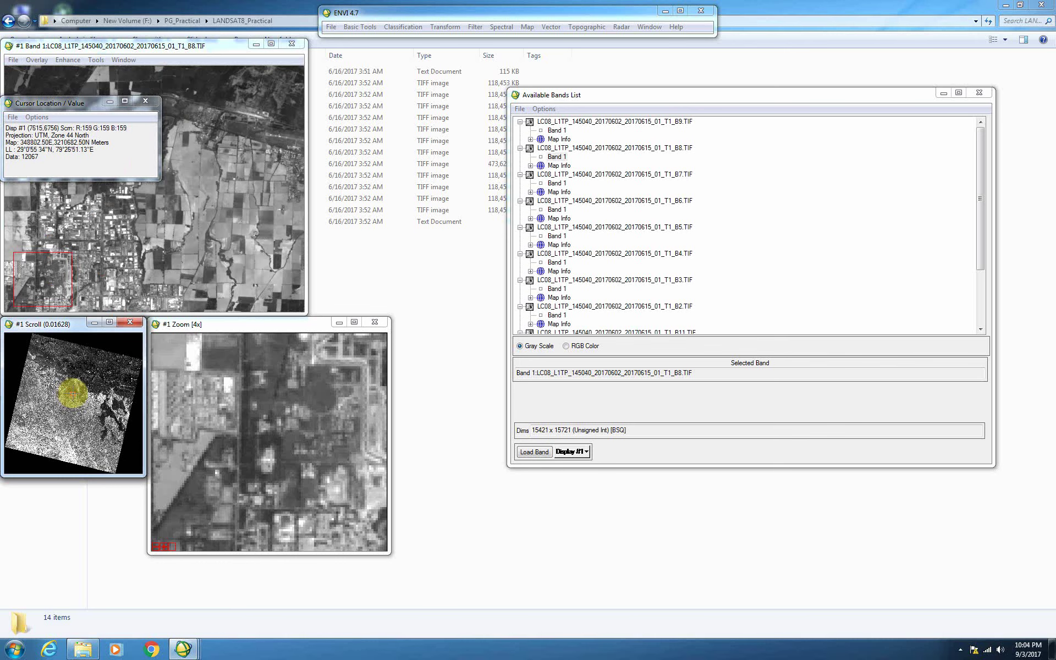
Locate the same built-up area in the B8 image and examine it in a larger Zoom window, with the cursor readout moved aside.
{"action": "left_click", "coordinate": [71, 392]}
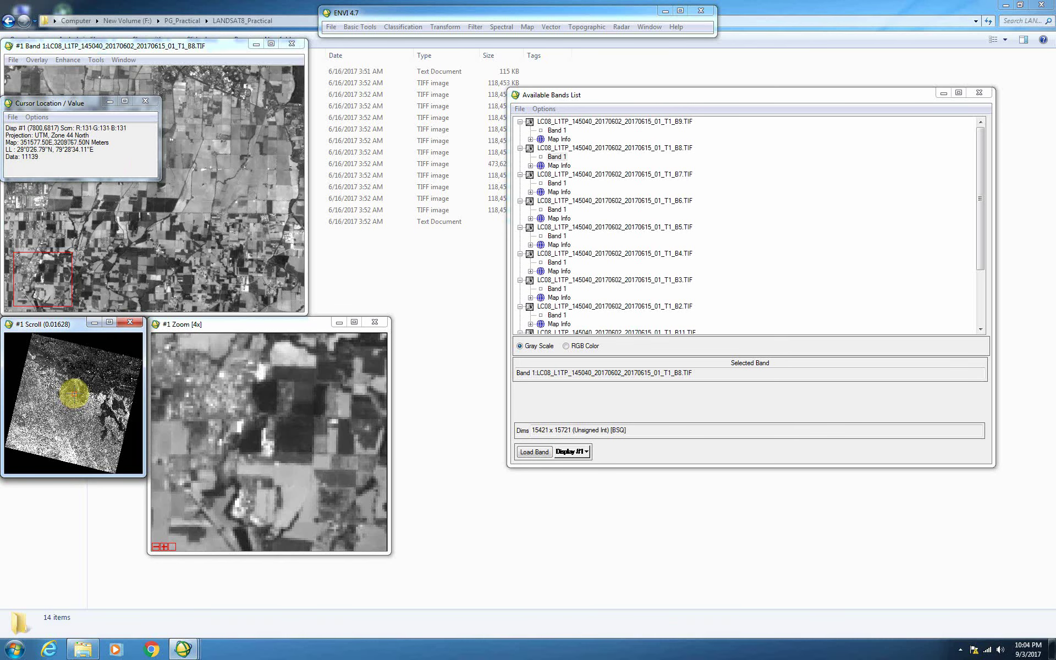
{"action": "left_click", "coordinate": [74, 394]}
{"action": "left_click_drag", "start_coordinate": [94, 105], "coordinate": [418, 84]}
{"action": "left_click", "coordinate": [187, 125]}
{"action": "left_click_drag", "start_coordinate": [390, 554], "coordinate": [470, 586]}
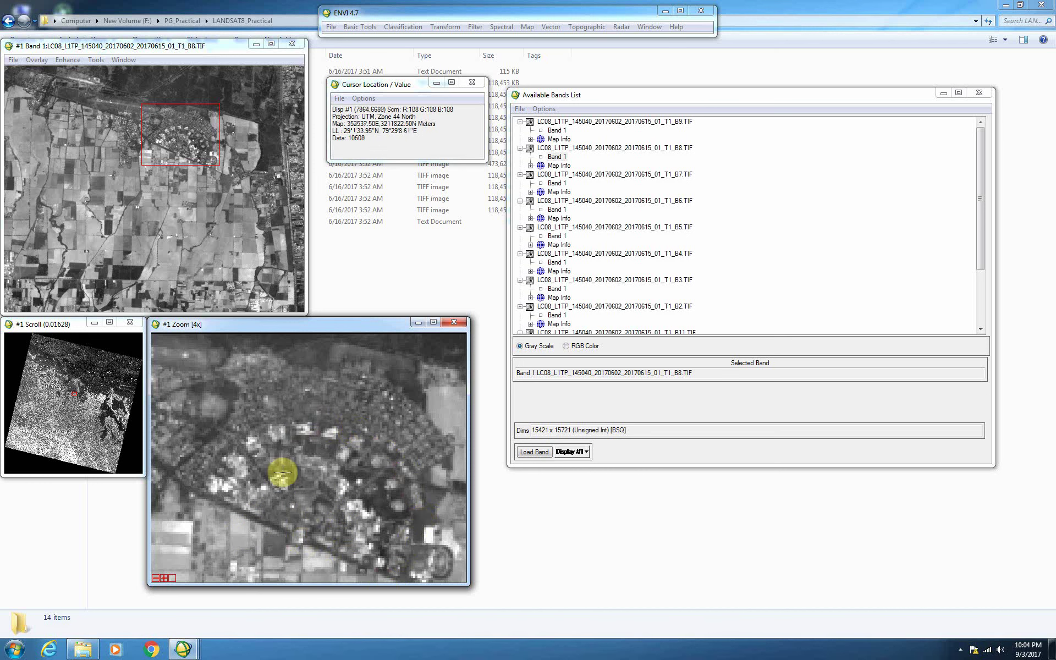
Switch the Available Bands List to RGB Color for composing a color image from the loaded bands.
{"action": "left_click", "coordinate": [568, 348]}
{"action": "left_click_drag", "start_coordinate": [981, 258], "coordinate": [983, 315]}
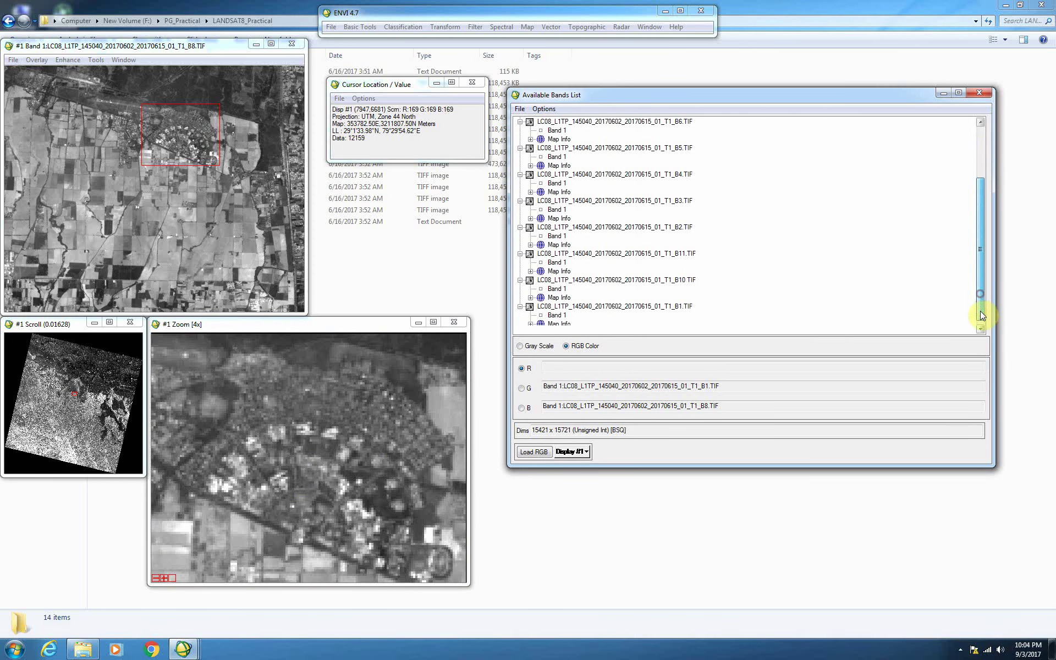